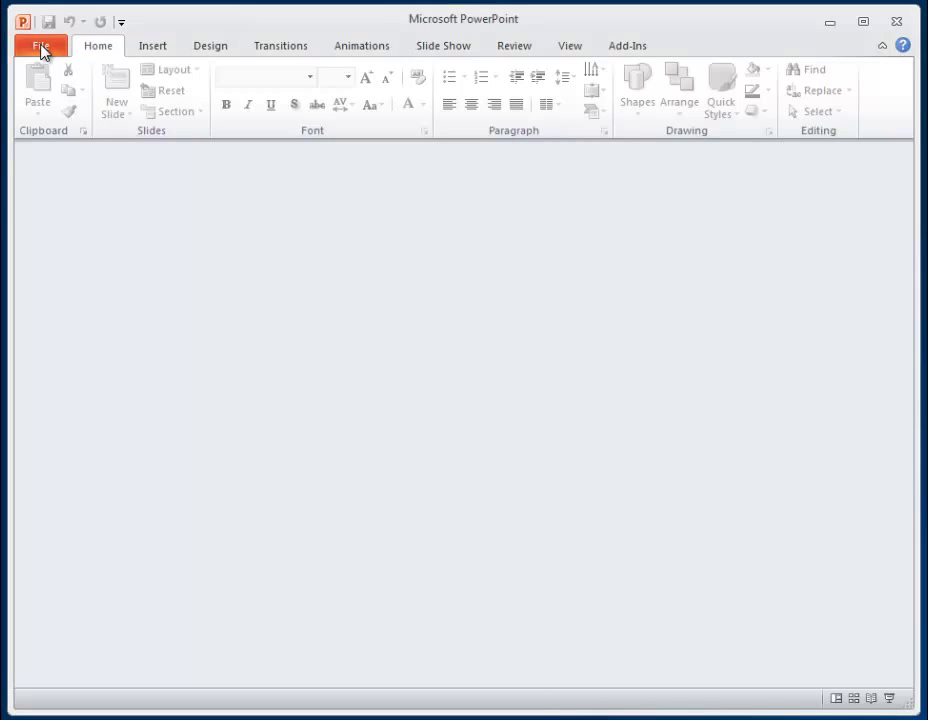
Create a new blank presentation from File > New > Blank presentation.
{"action": "left_click", "coordinate": [41, 50]}
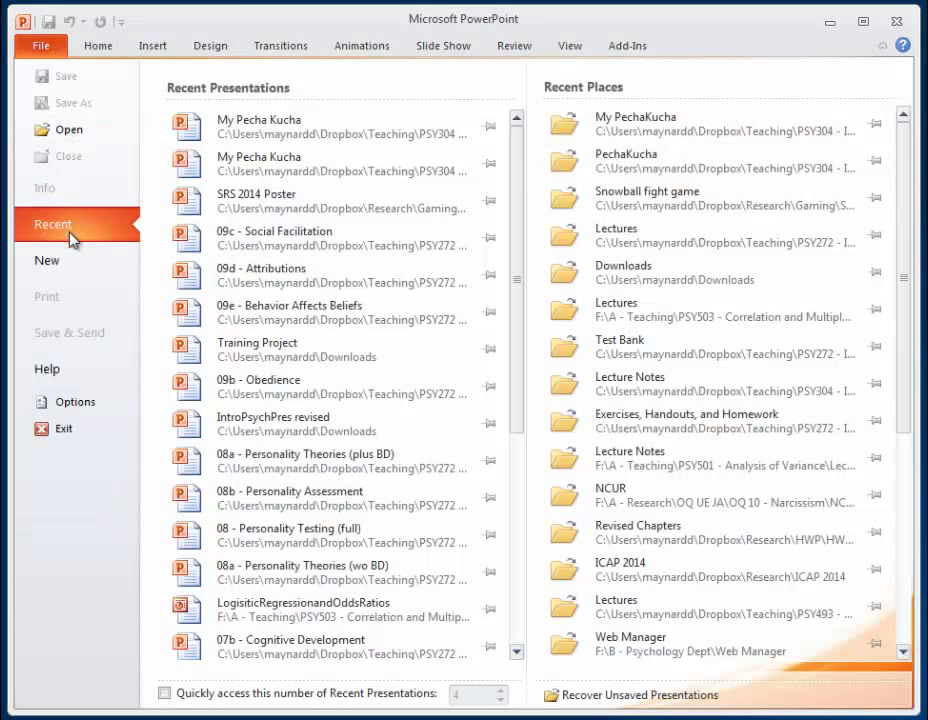
{"action": "left_click", "coordinate": [66, 266]}
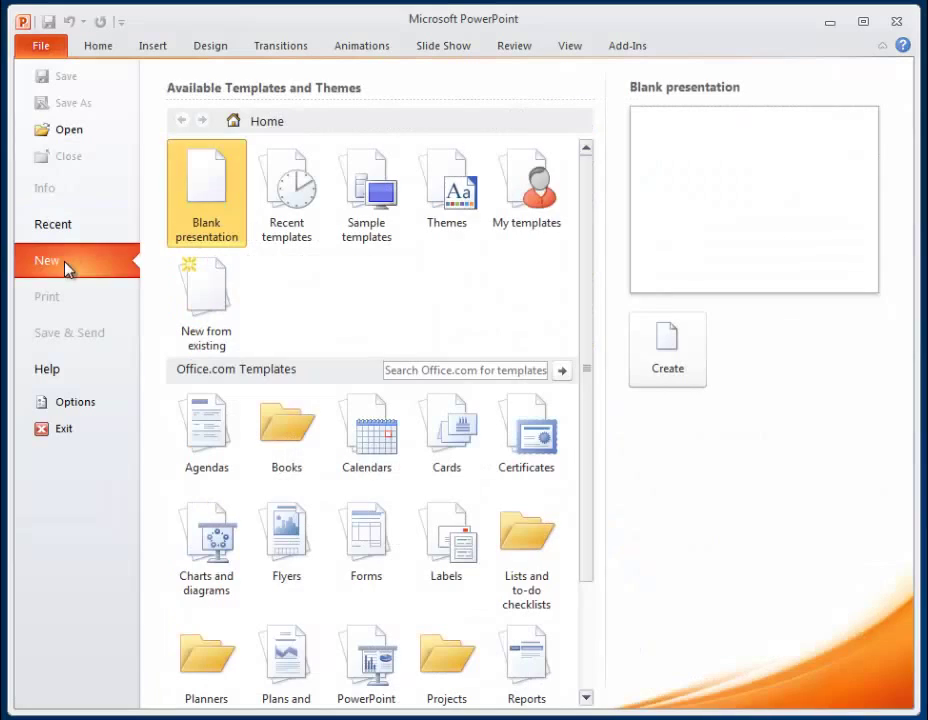
{"action": "double_click", "coordinate": [206, 185]}
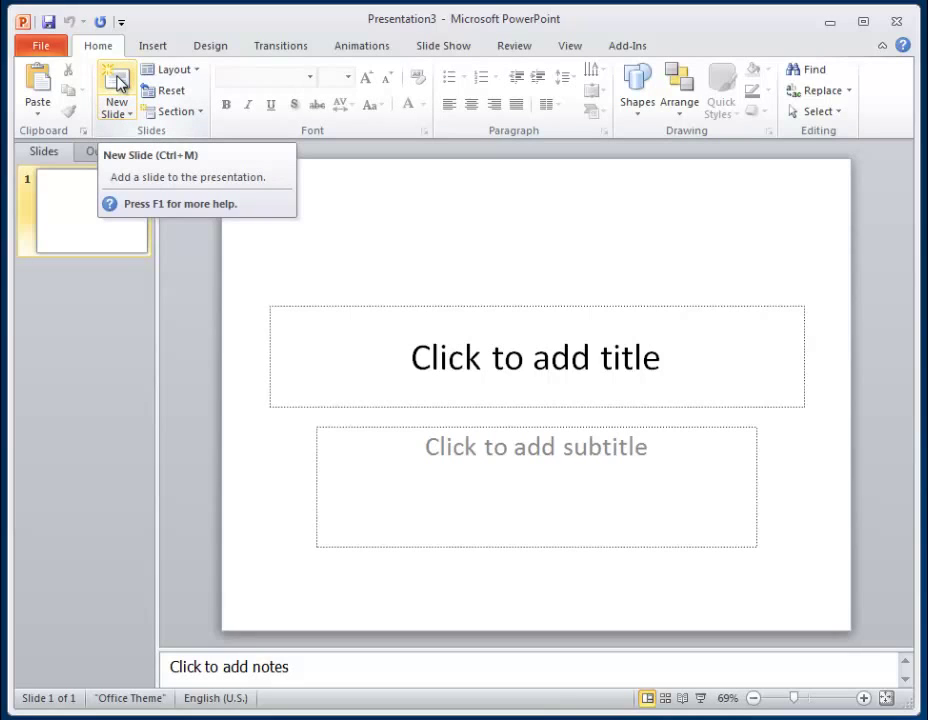
Add new slides until there are 21, then delete the extra 21st slide.
{"action": "left_click", "coordinate": [118, 83]}
{"action": "left_click", "coordinate": [118, 83]}
{"action": "left_click", "coordinate": [118, 83]}
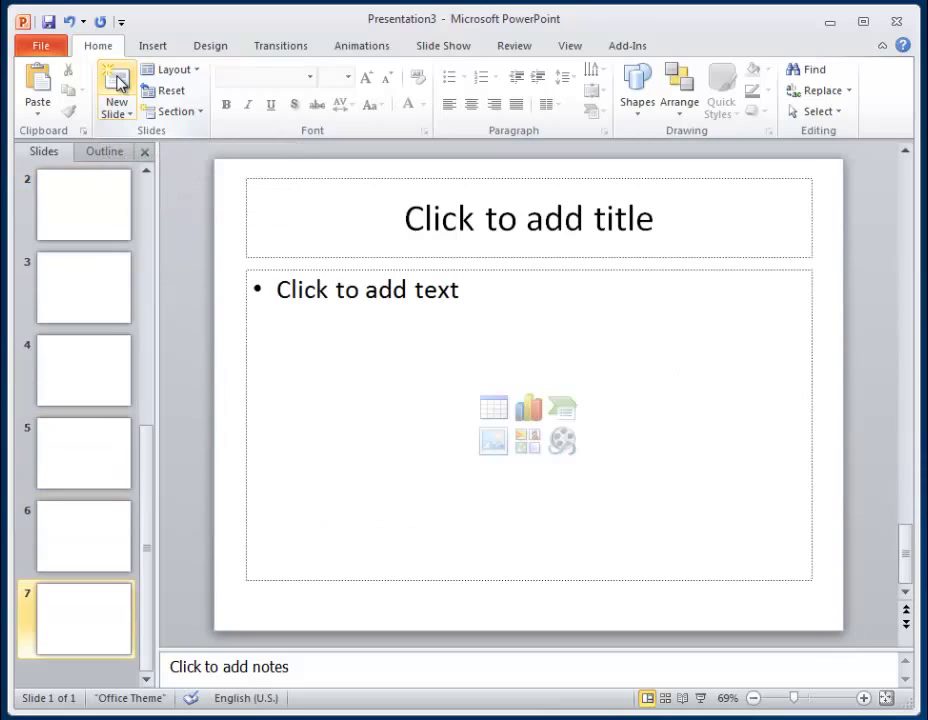
{"action": "double_click", "coordinate": [118, 83]}
{"action": "triple_click", "coordinate": [118, 83]}
{"action": "double_click", "coordinate": [118, 83]}
{"action": "double_click", "coordinate": [118, 83]}
{"action": "left_click", "coordinate": [118, 83]}
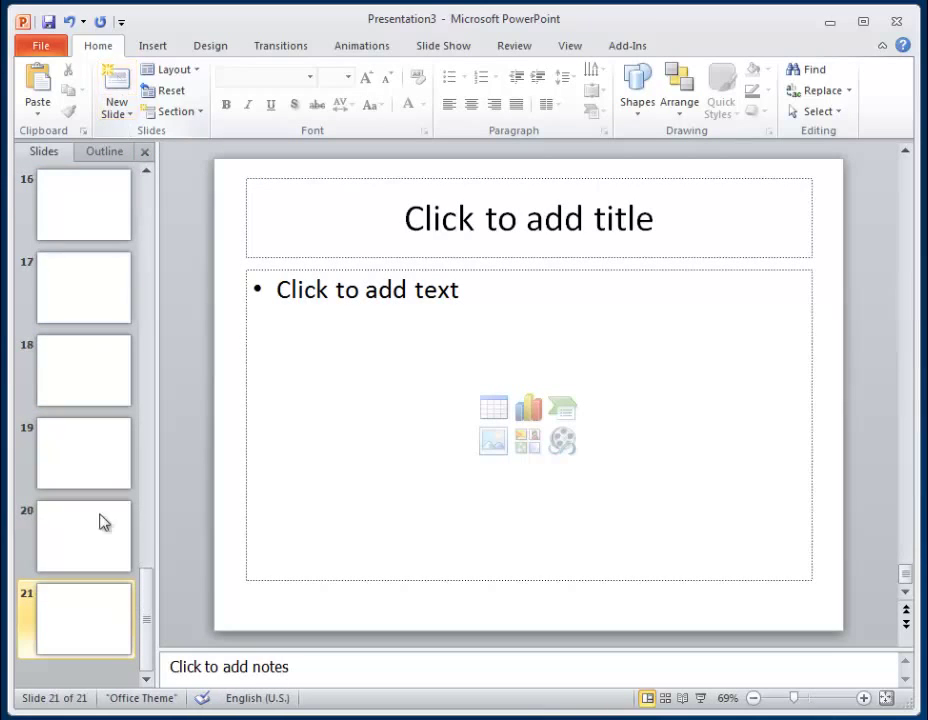
{"action": "key", "text": "Delete"}
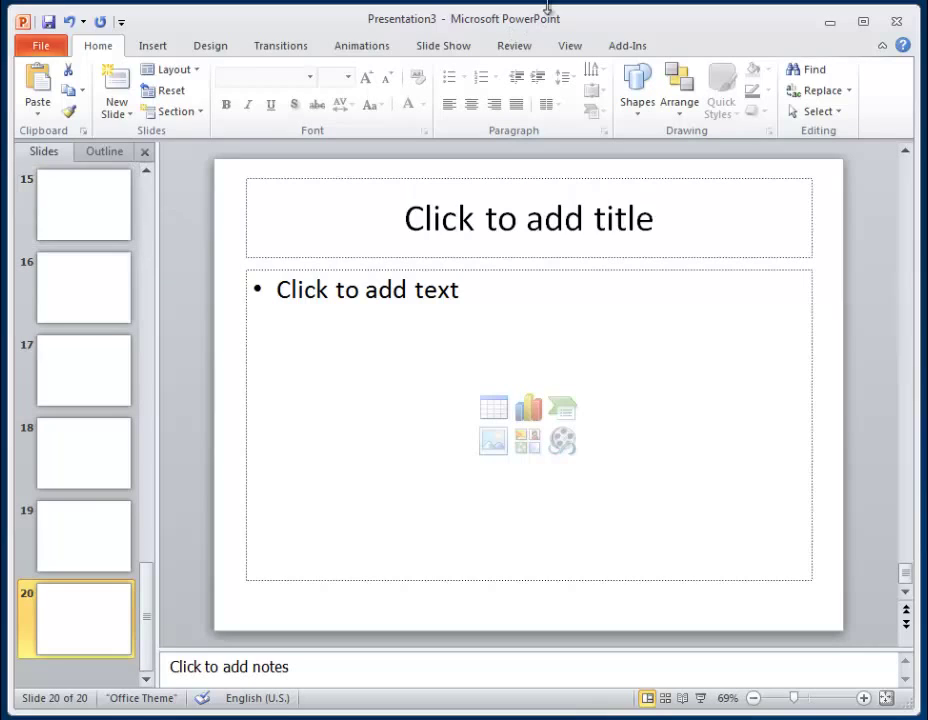
Switch to Slide Sorter, zoom out to 60% so all 20 slides fit, and select them all.
{"action": "left_click", "coordinate": [559, 46]}
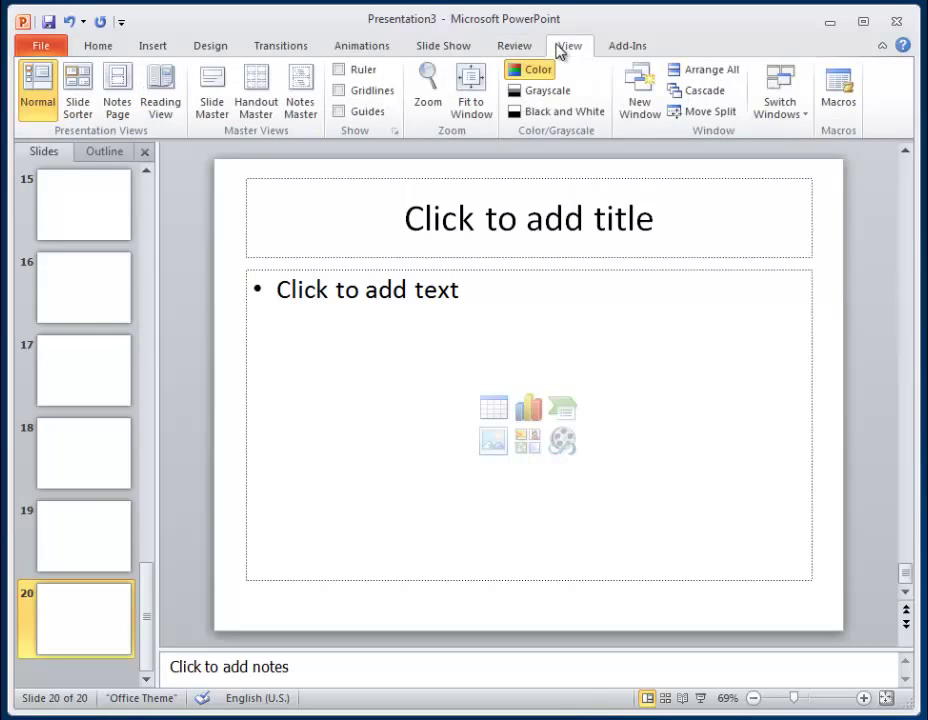
{"action": "left_click", "coordinate": [90, 120]}
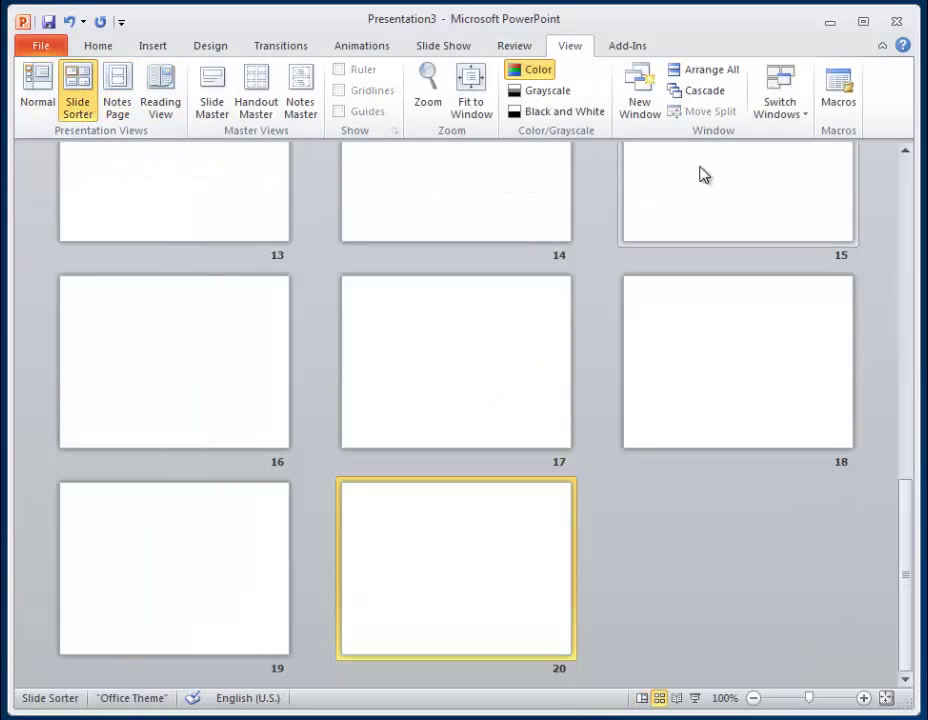
{"action": "left_click", "coordinate": [753, 698]}
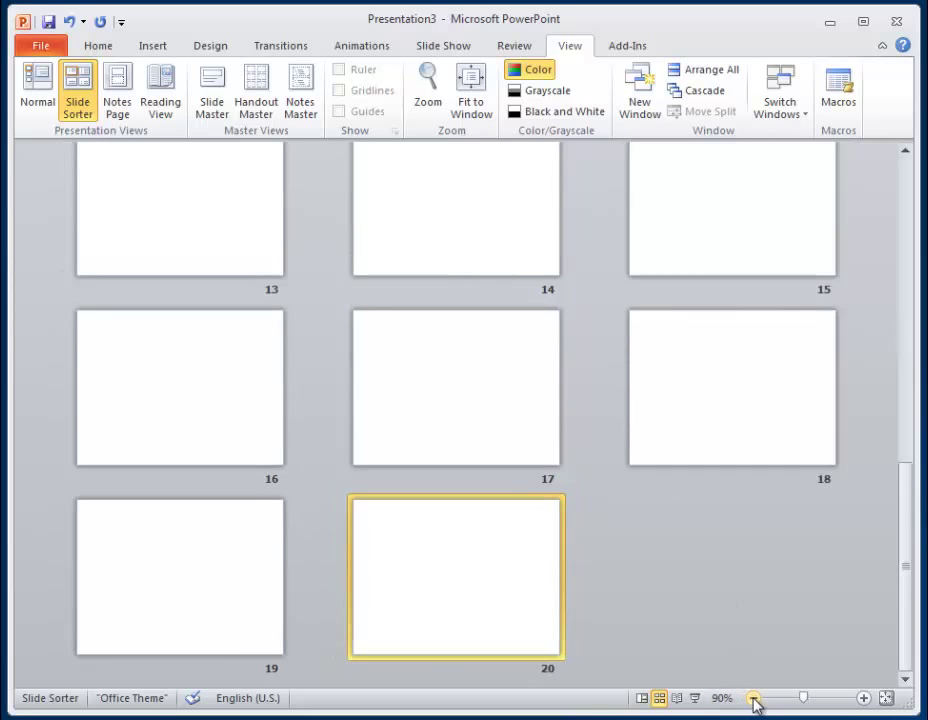
{"action": "left_click", "coordinate": [753, 698]}
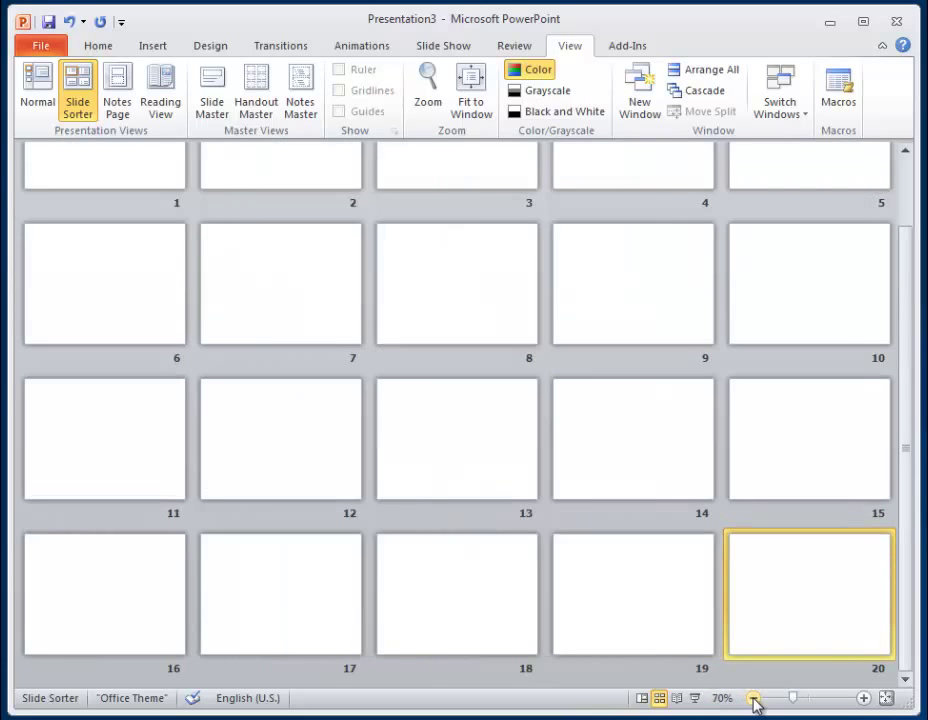
{"action": "left_click", "coordinate": [753, 698]}
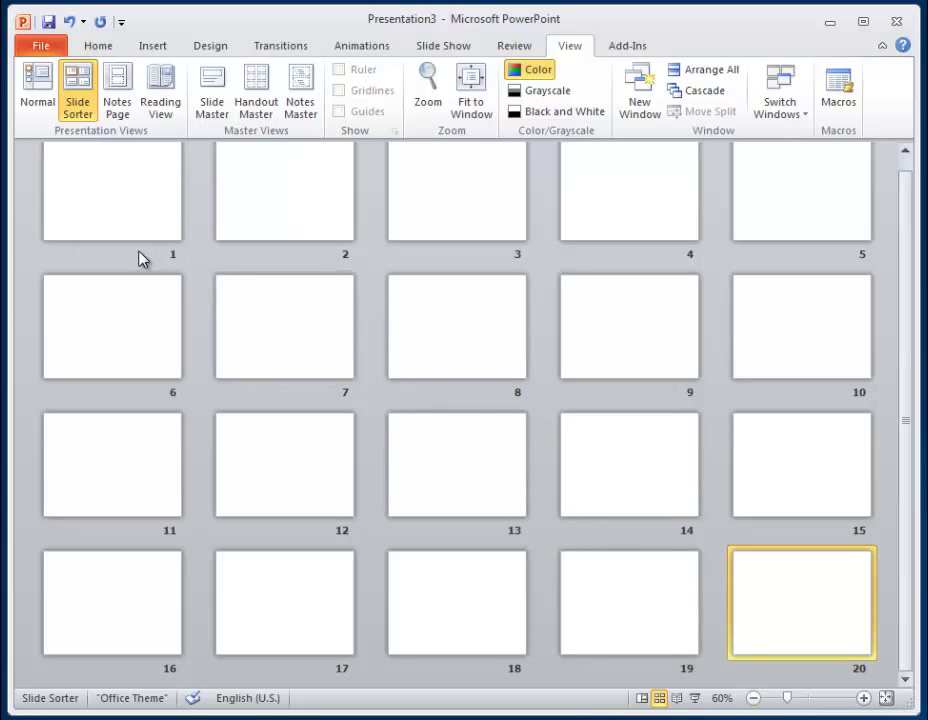
{"action": "key", "text": "ctrl+a"}
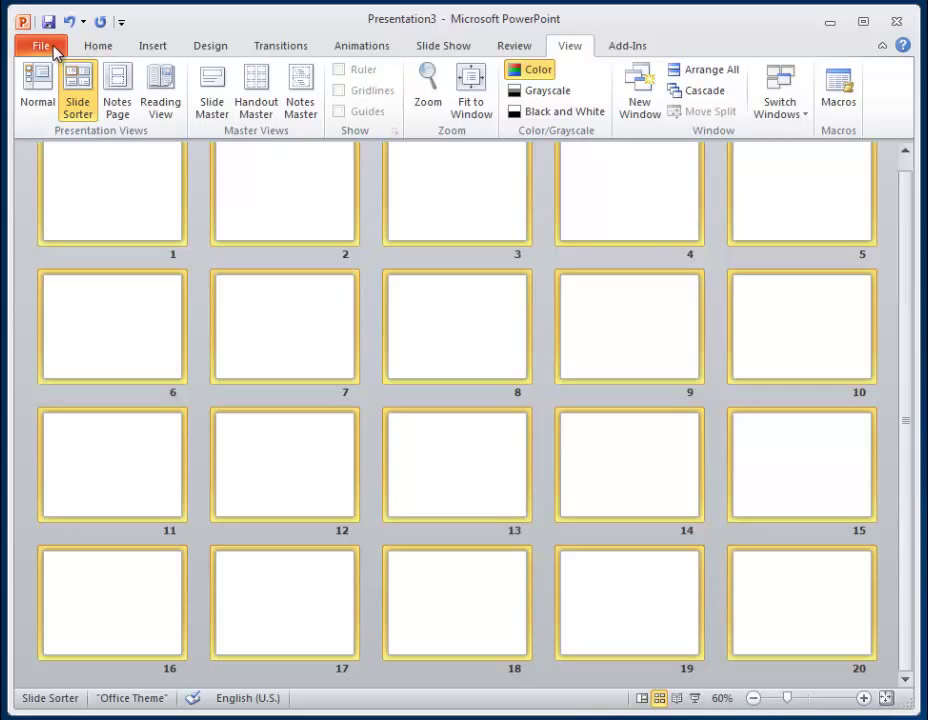
Apply the Blank layout from the Home tab to every selected slide.
{"action": "left_click", "coordinate": [96, 50]}
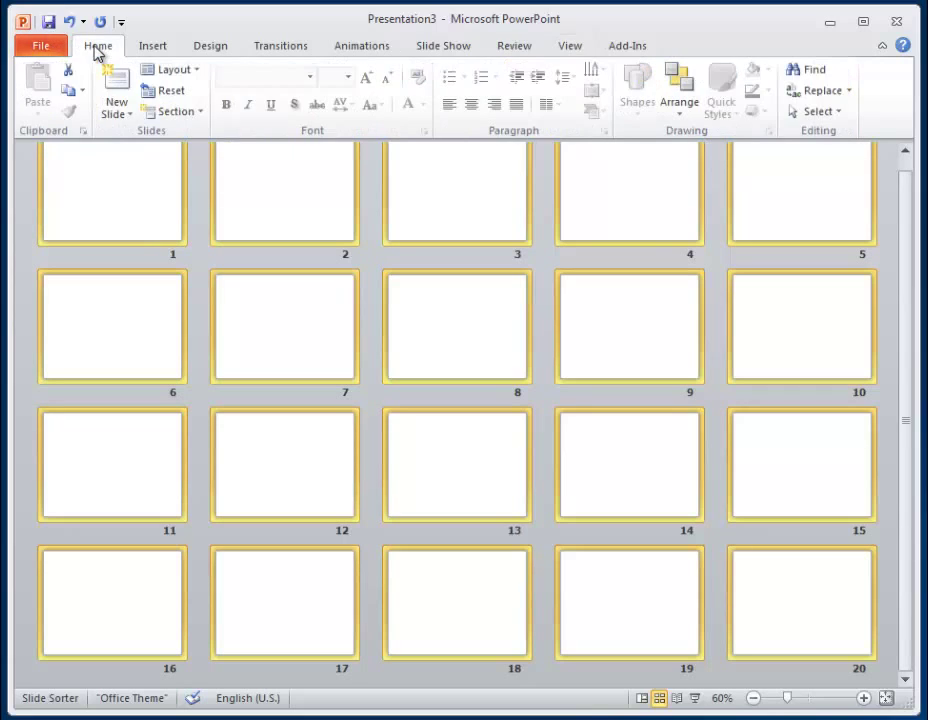
{"action": "left_click", "coordinate": [196, 77]}
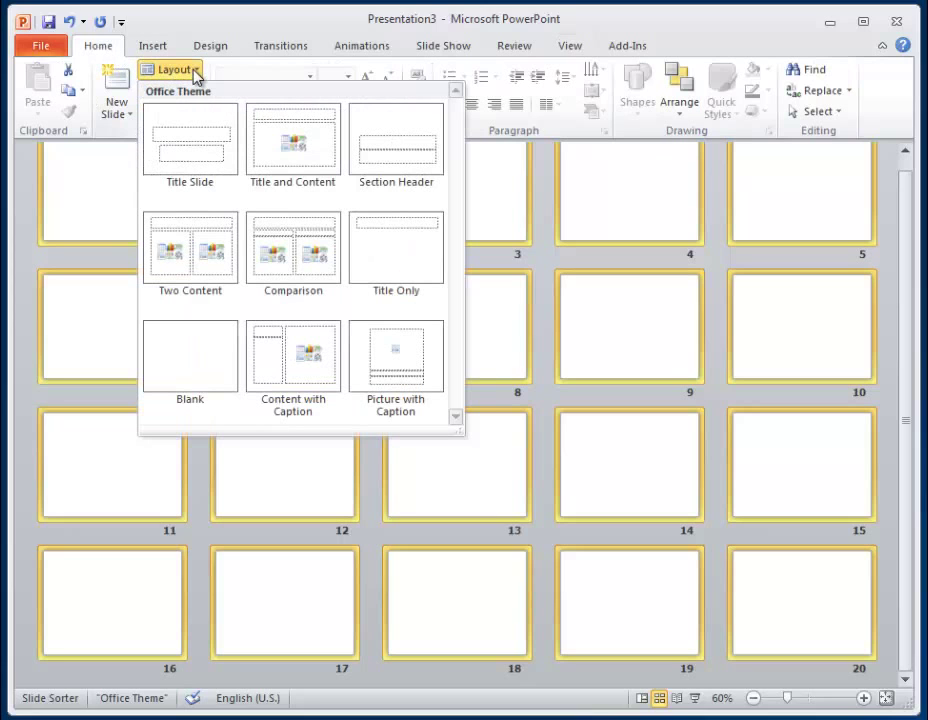
{"action": "left_click", "coordinate": [206, 366]}
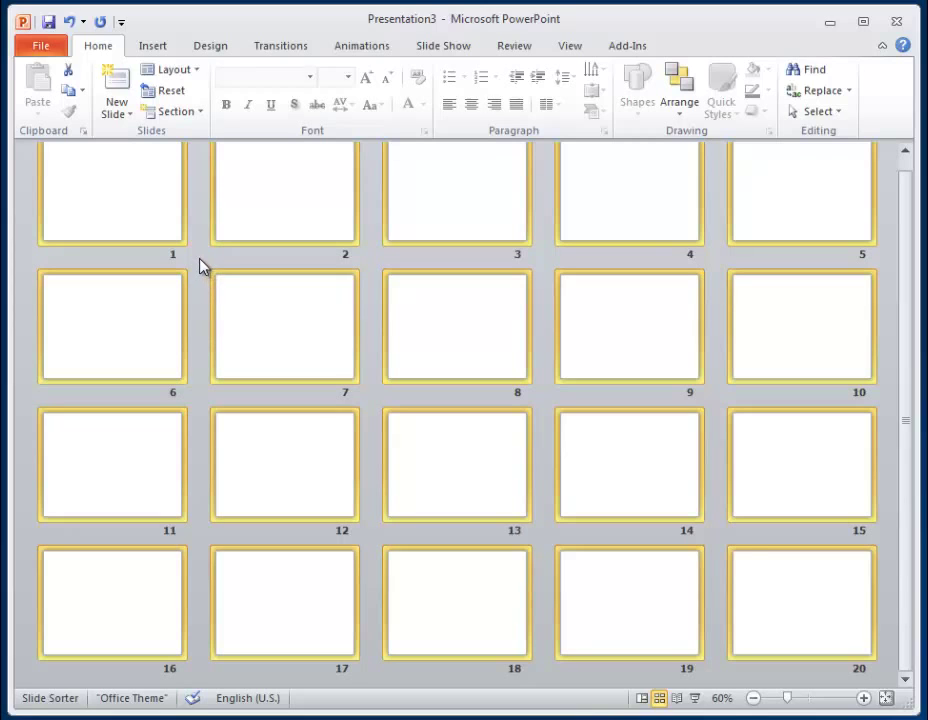
Apply the Fade transition to all selected slides and preview it.
{"action": "left_click", "coordinate": [282, 46]}
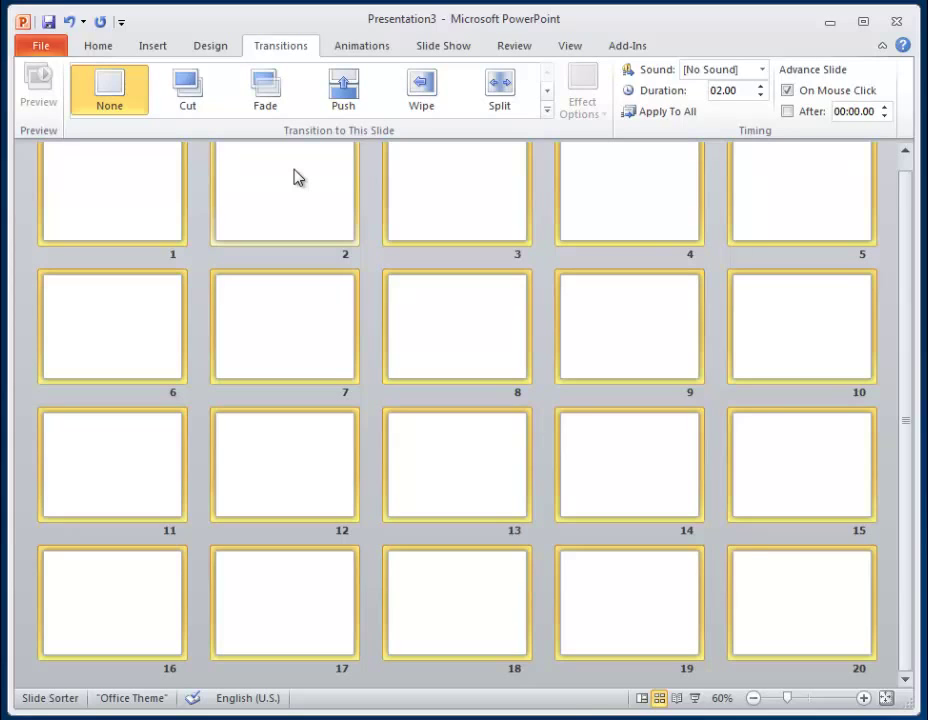
{"action": "left_click", "coordinate": [272, 97]}
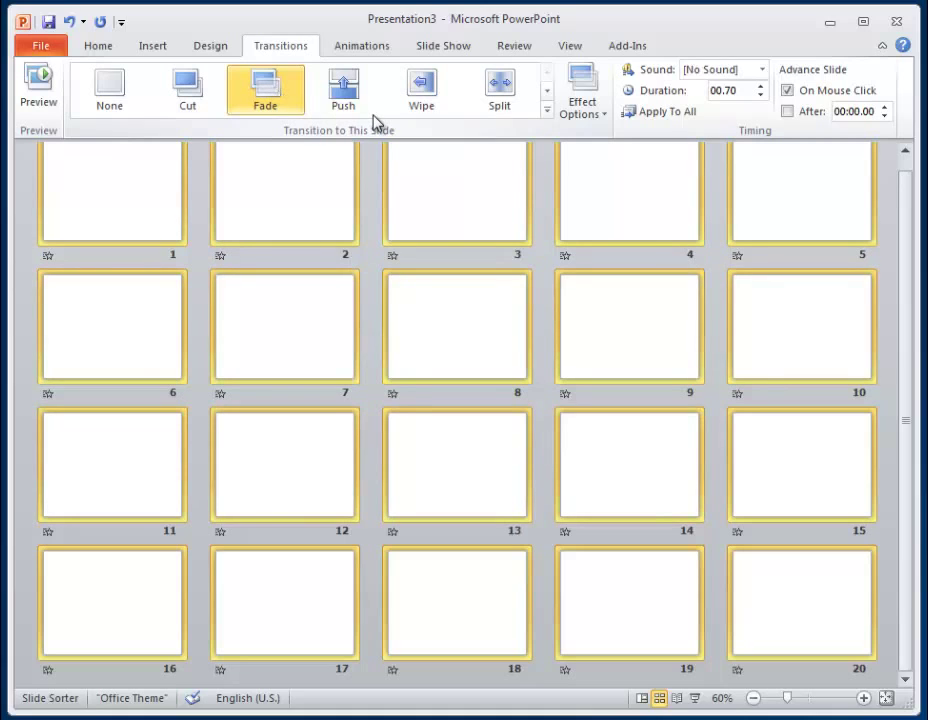
{"action": "left_click", "coordinate": [667, 111]}
Set the transition duration to 0.50 seconds.
{"action": "left_click", "coordinate": [744, 94]}
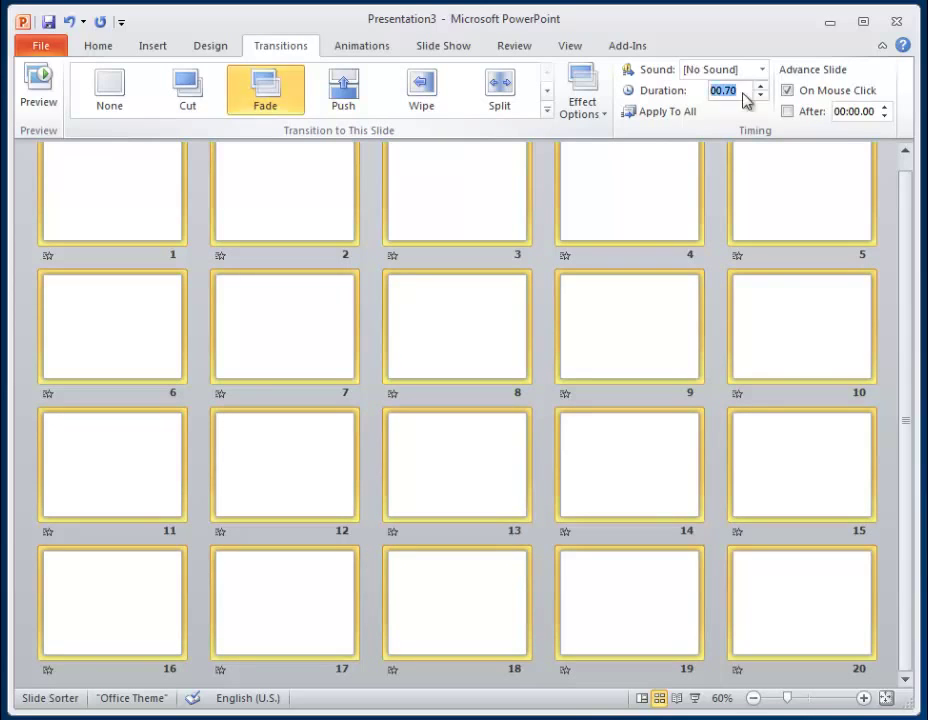
{"action": "type", "text": "0.50"}
{"action": "key", "text": "Return"}
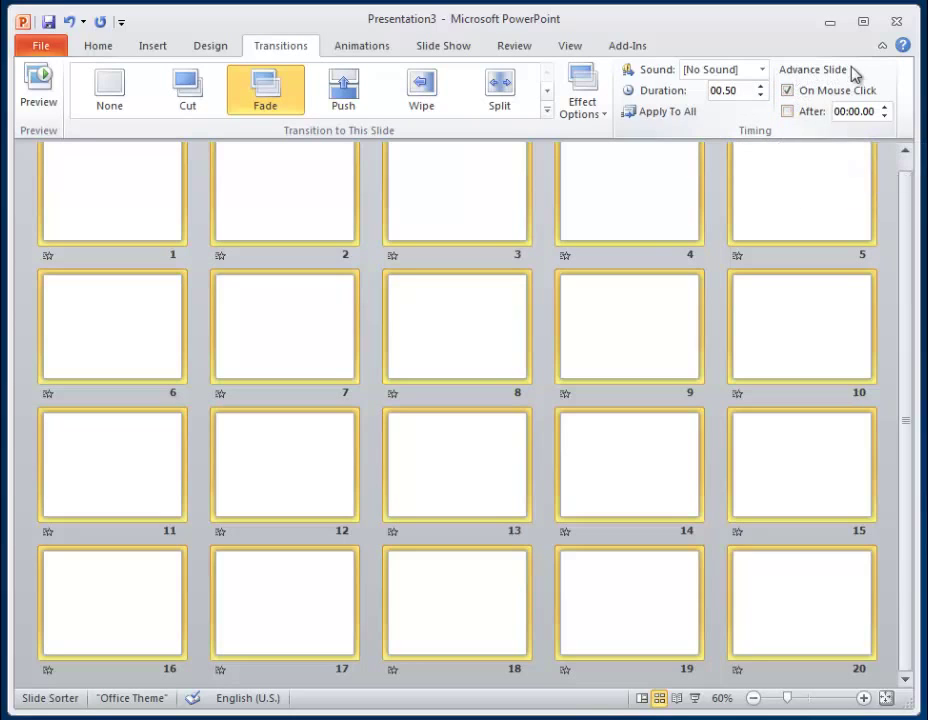
Enable advance After 00:20.00 and turn off advance On Mouse Click.
{"action": "left_click", "coordinate": [789, 112]}
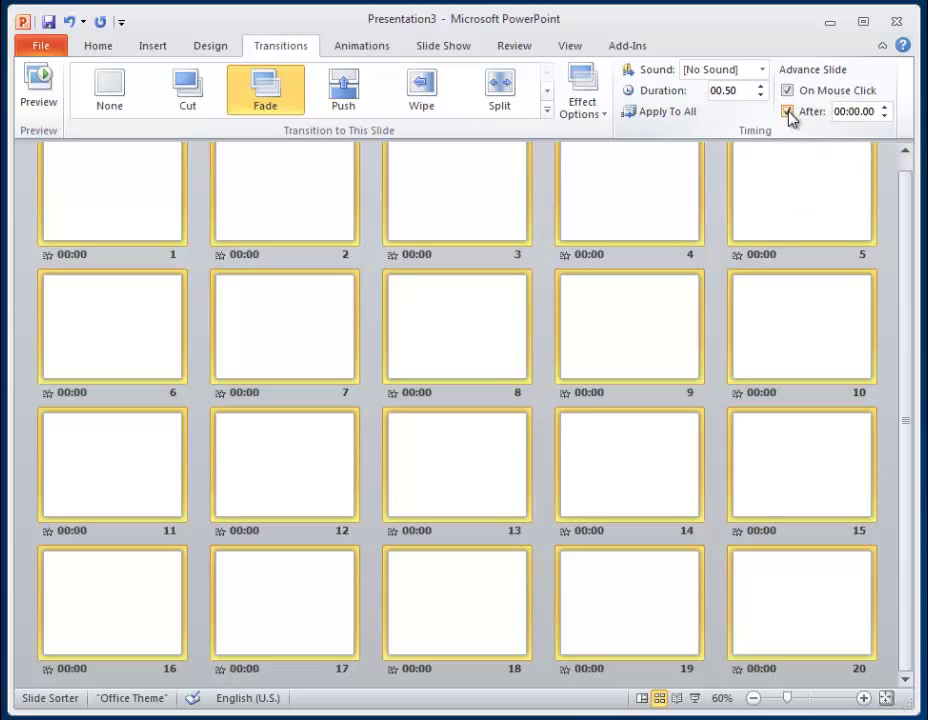
{"action": "double_click", "coordinate": [850, 111]}
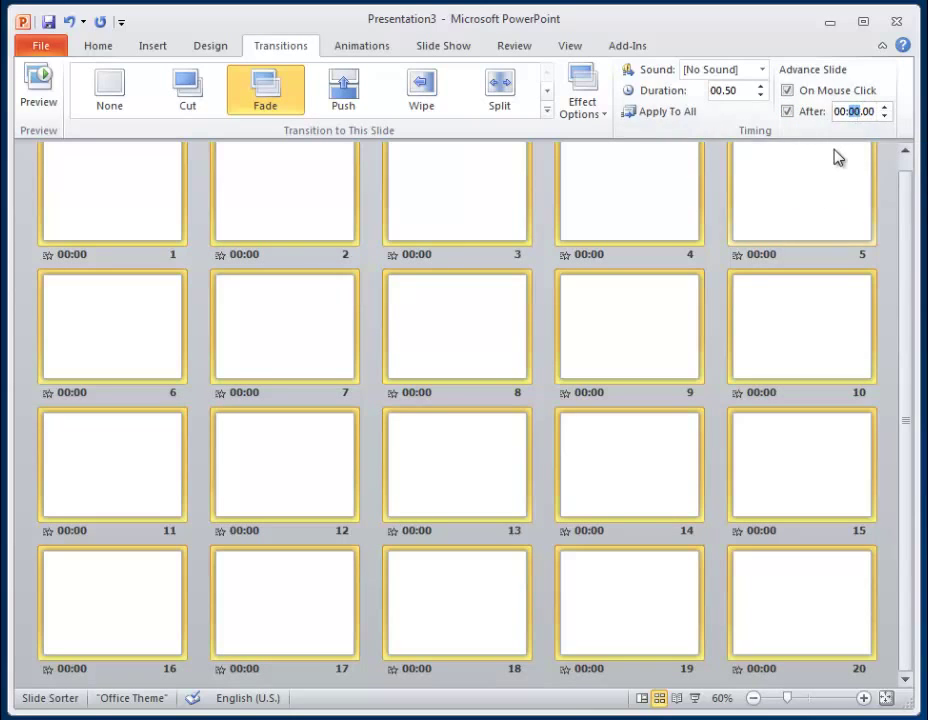
{"action": "type", "text": "20"}
{"action": "key", "text": "Return"}
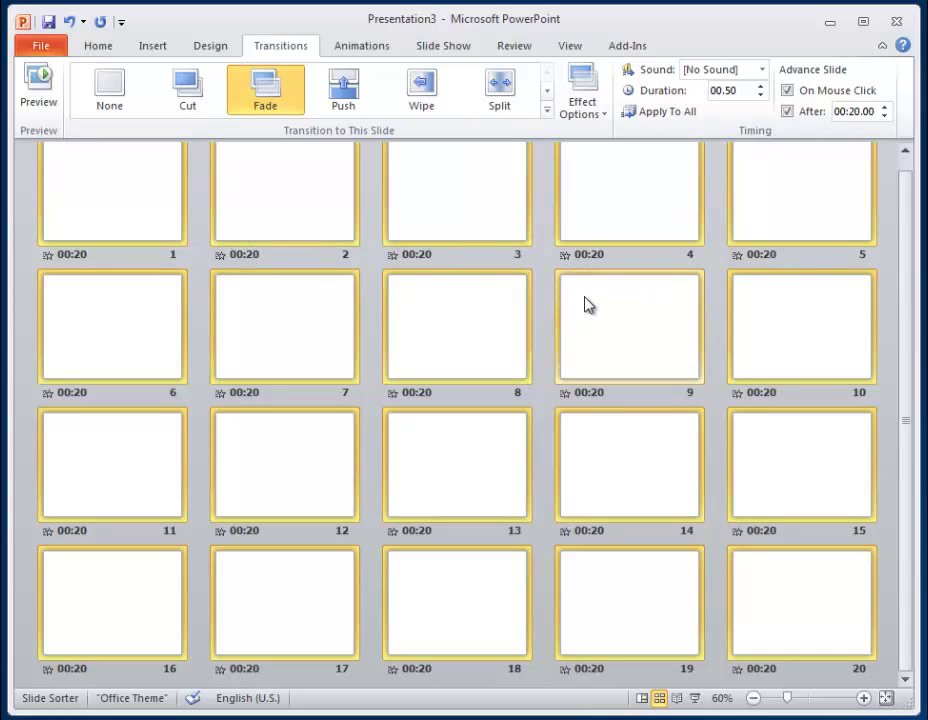
{"action": "left_click", "coordinate": [788, 91]}
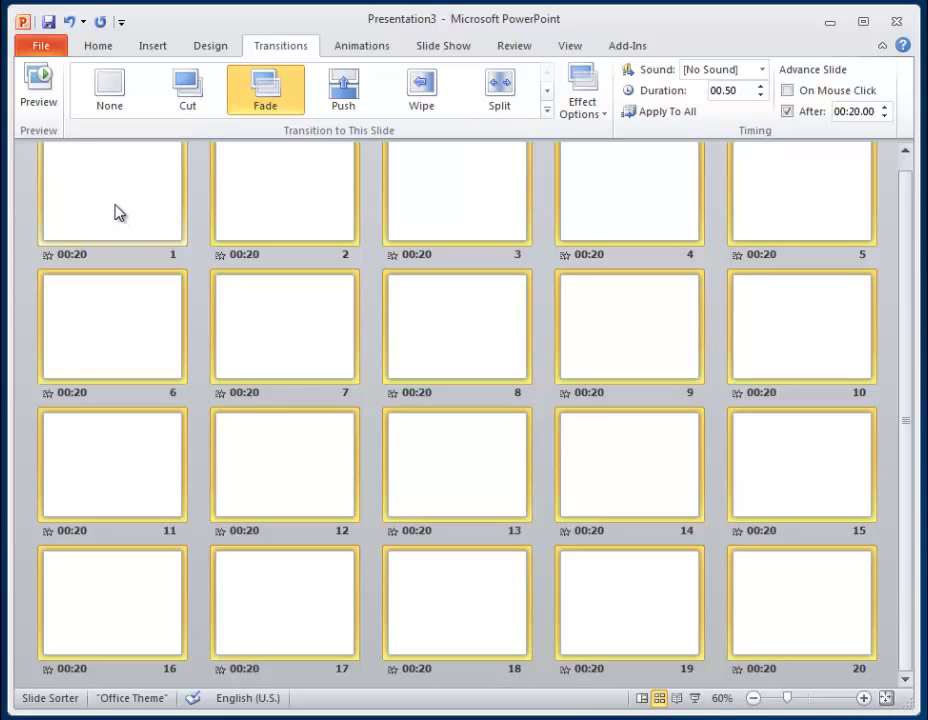
Select only slide 1 and set its transition to None.
{"action": "left_click", "coordinate": [115, 212]}
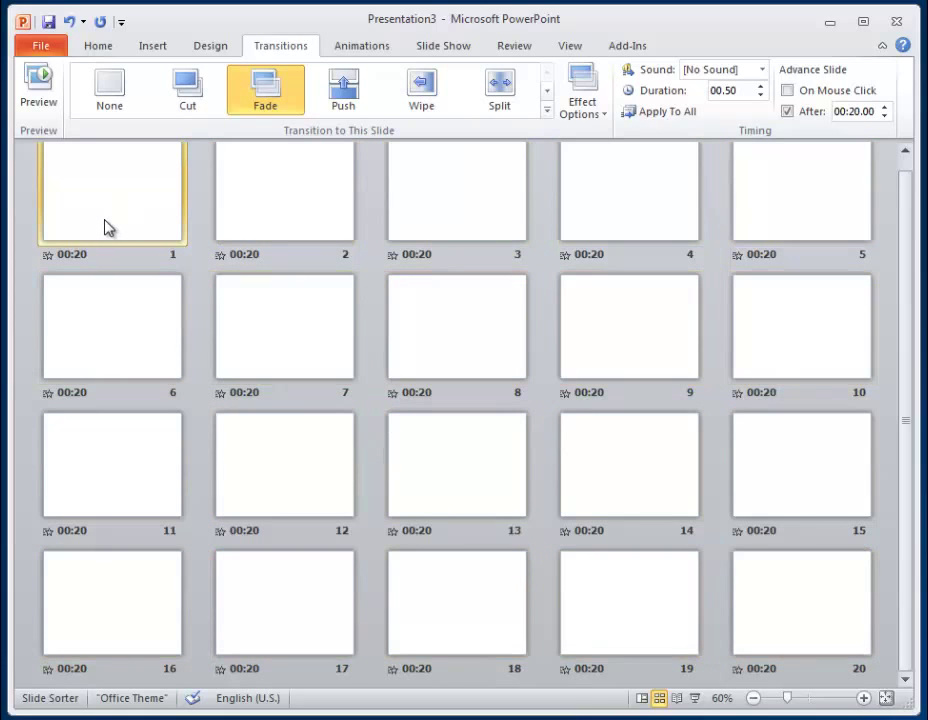
{"action": "left_click", "coordinate": [118, 99]}
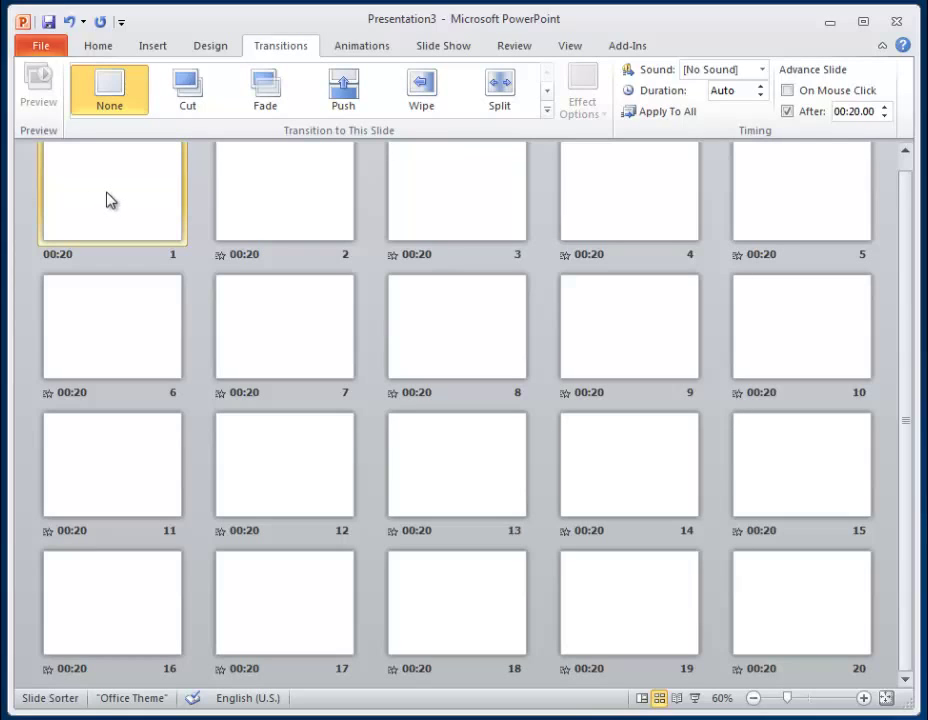
Open slide 2 and give it a solid blue fill via Format Background.
{"action": "left_click", "coordinate": [100, 50]}
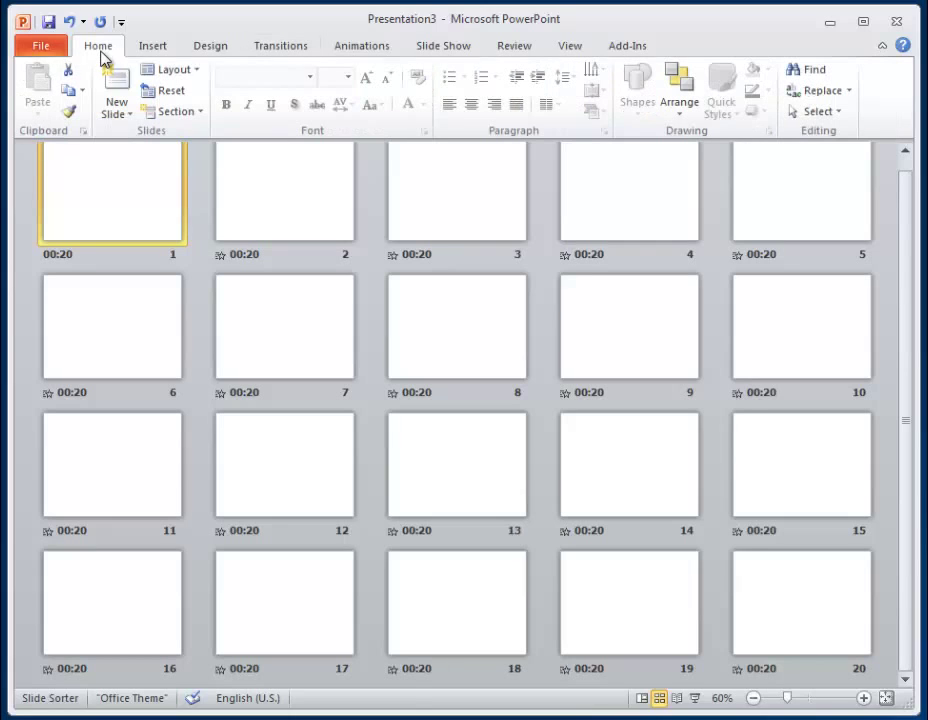
{"action": "left_click", "coordinate": [253, 201]}
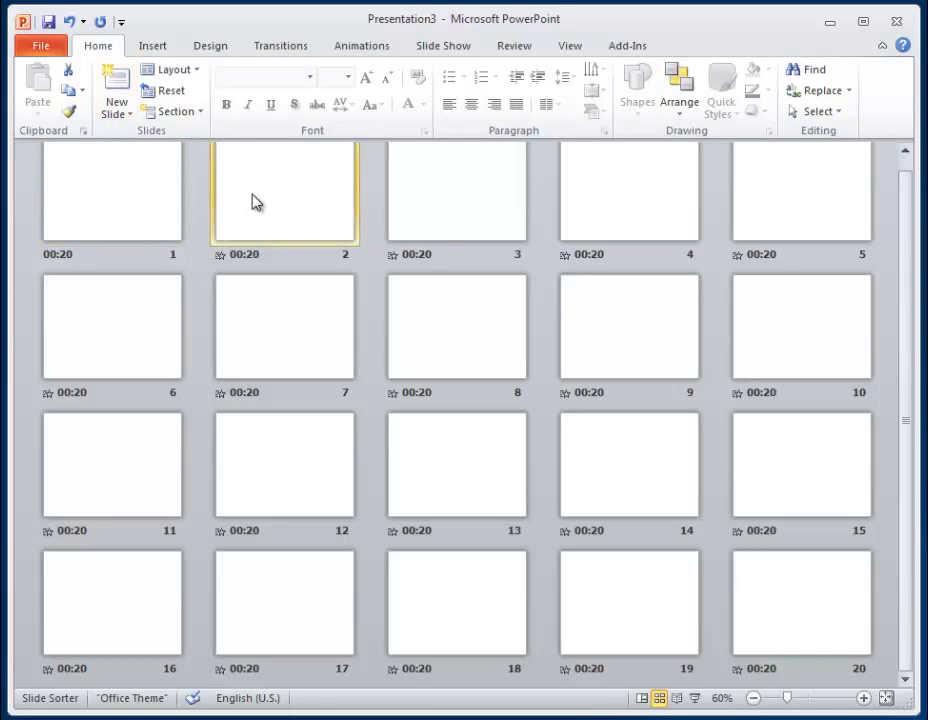
{"action": "double_click", "coordinate": [253, 201]}
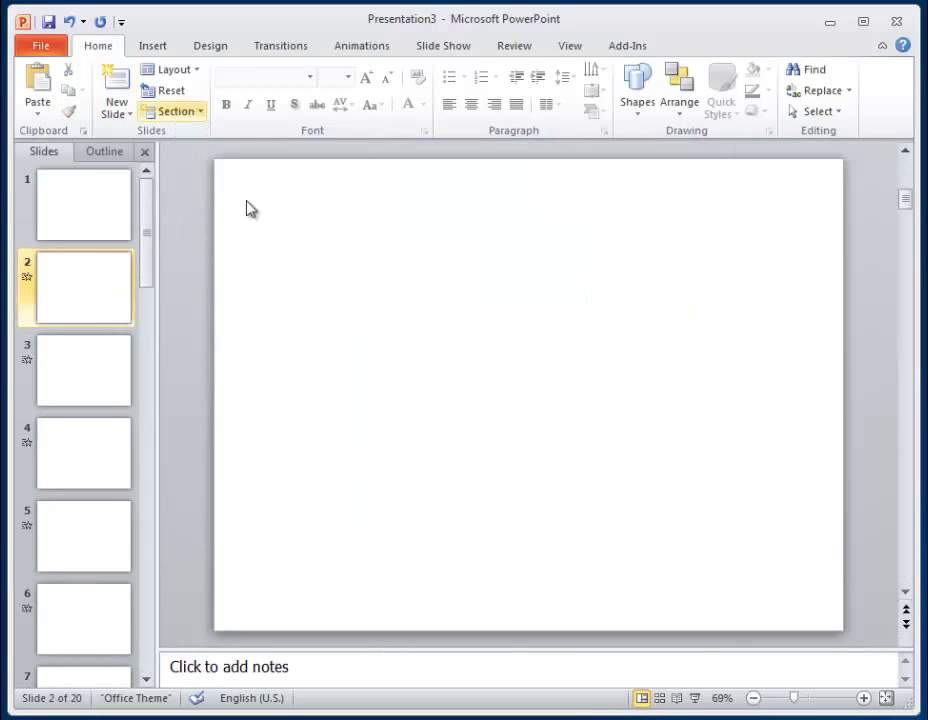
{"action": "right_click", "coordinate": [315, 302]}
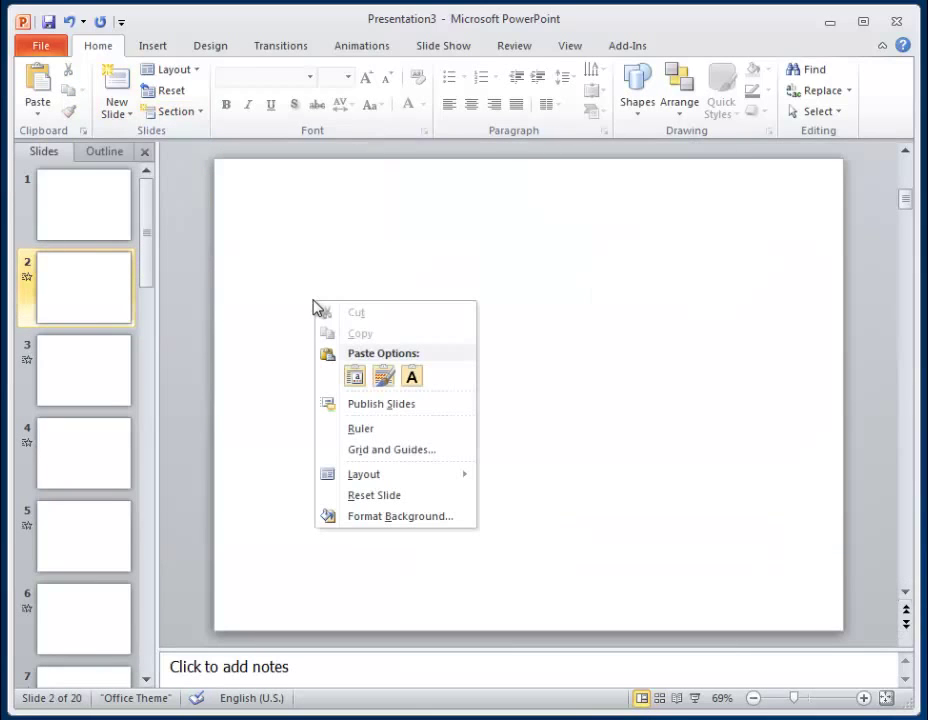
{"action": "left_click", "coordinate": [383, 517]}
{"action": "left_click", "coordinate": [558, 363]}
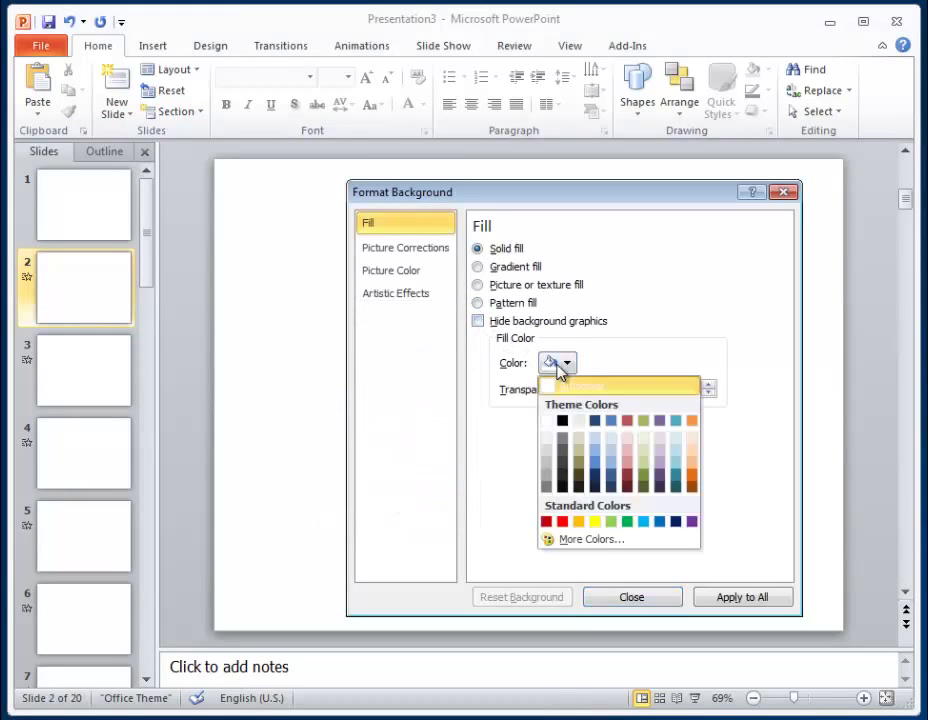
{"action": "left_click", "coordinate": [675, 421]}
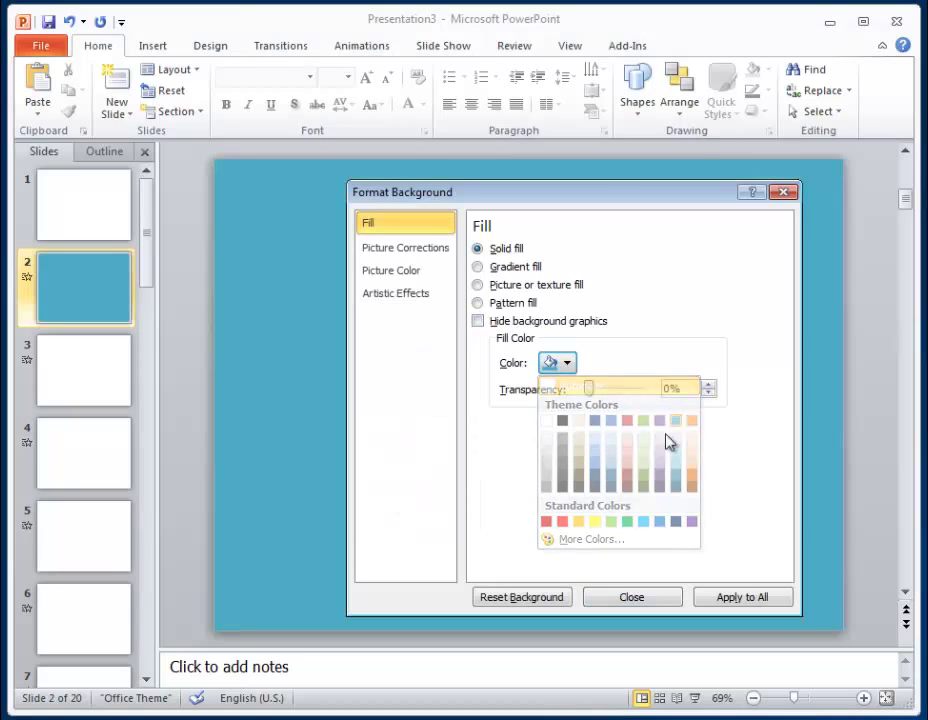
{"action": "left_click", "coordinate": [663, 604]}
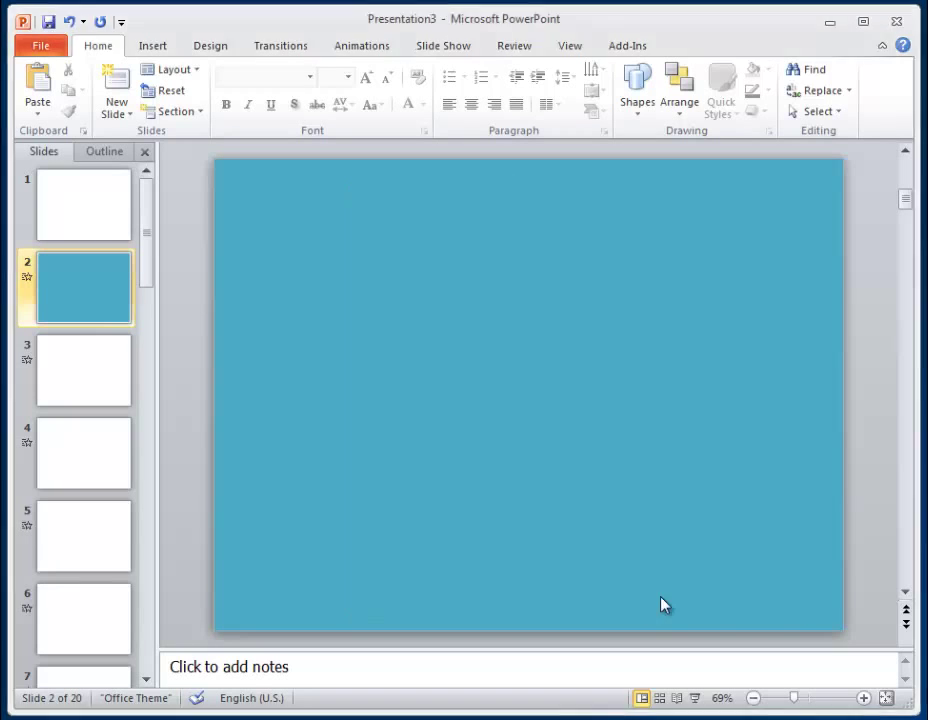
Show the Slide Show tab's options for playing the deck from the beginning.
{"action": "left_click", "coordinate": [413, 52]}
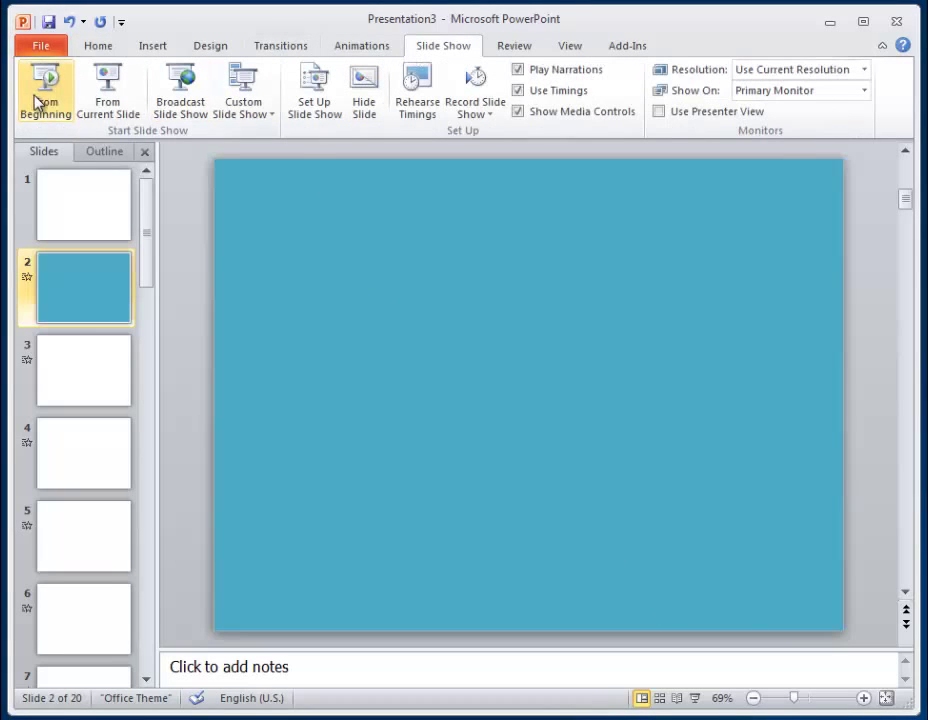